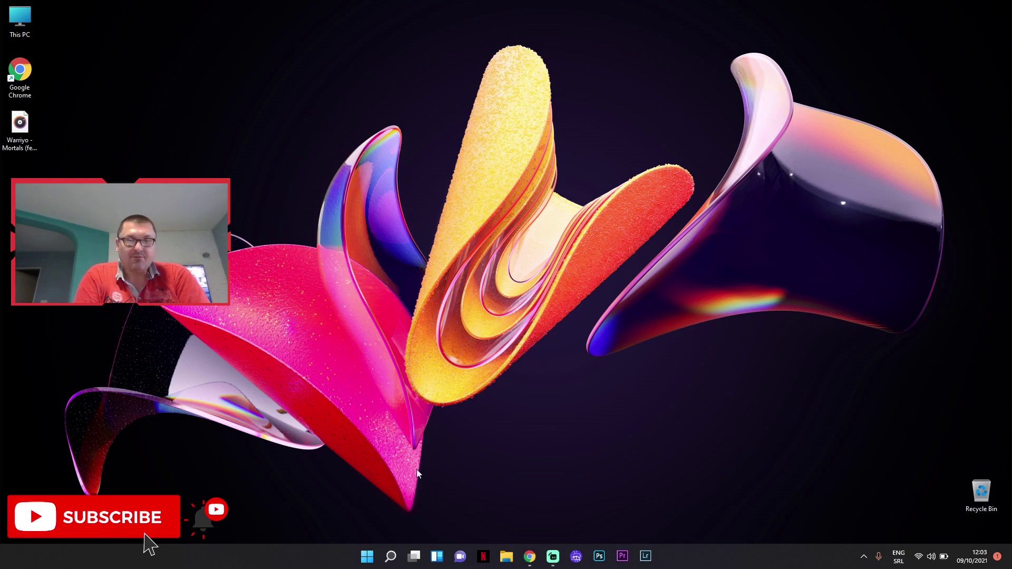
# Look over the Start menu's pinned and recommended items, and the Widgets board's weather, photos and news, closing each
pyautogui.click(366, 560)
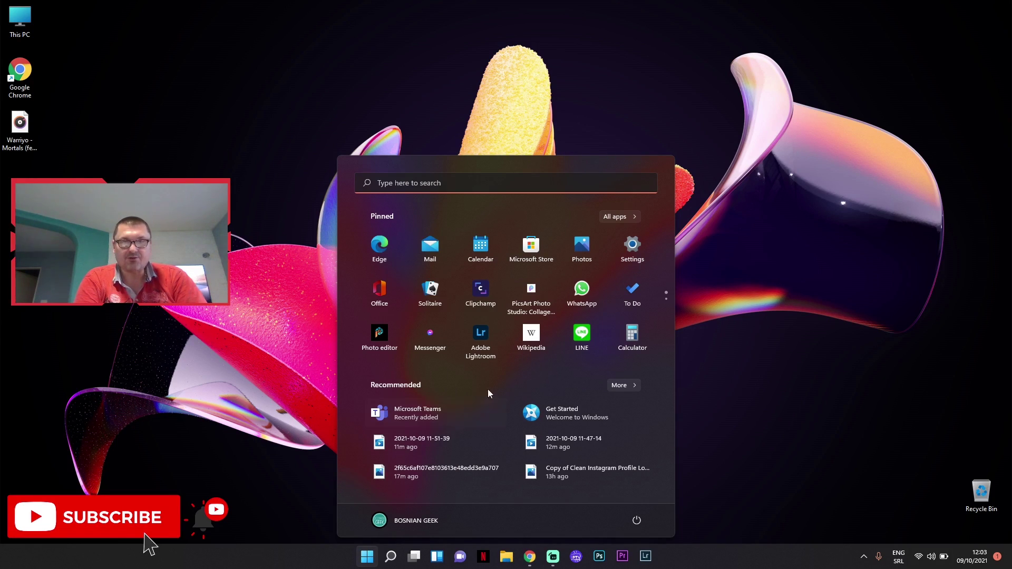
pyautogui.click(789, 488)
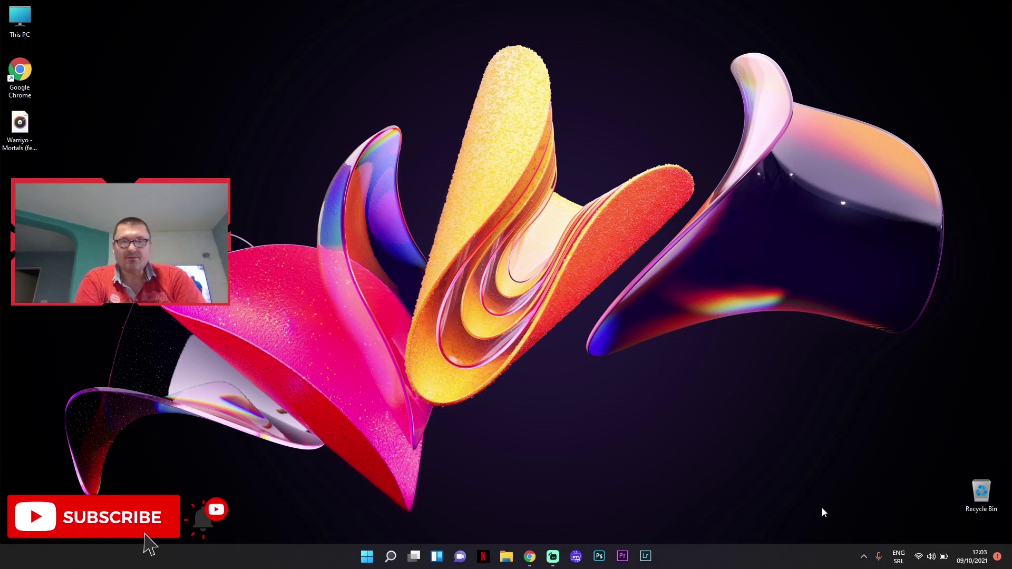
pyautogui.click(437, 555)
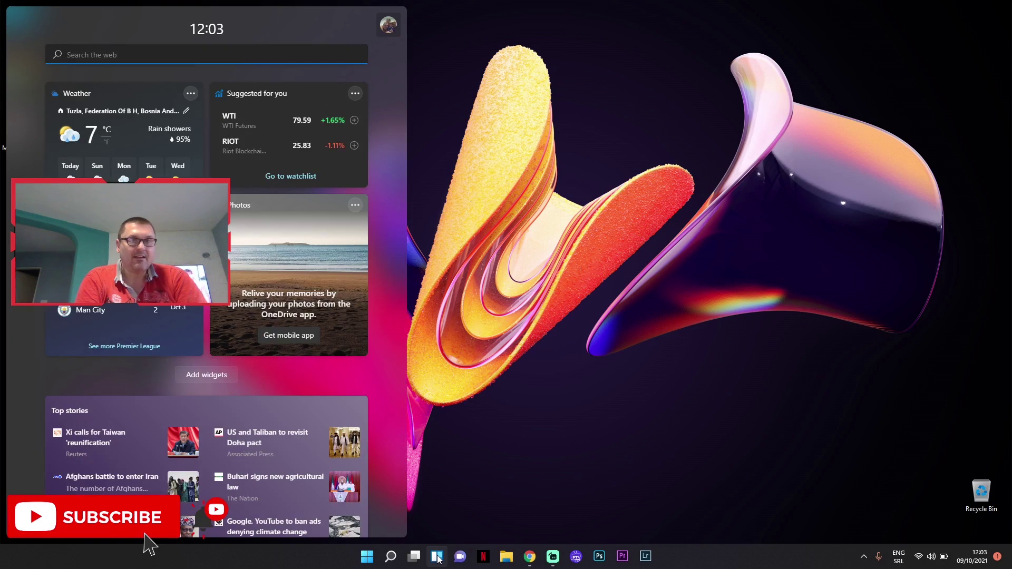
pyautogui.scroll(-3, 229, 254)
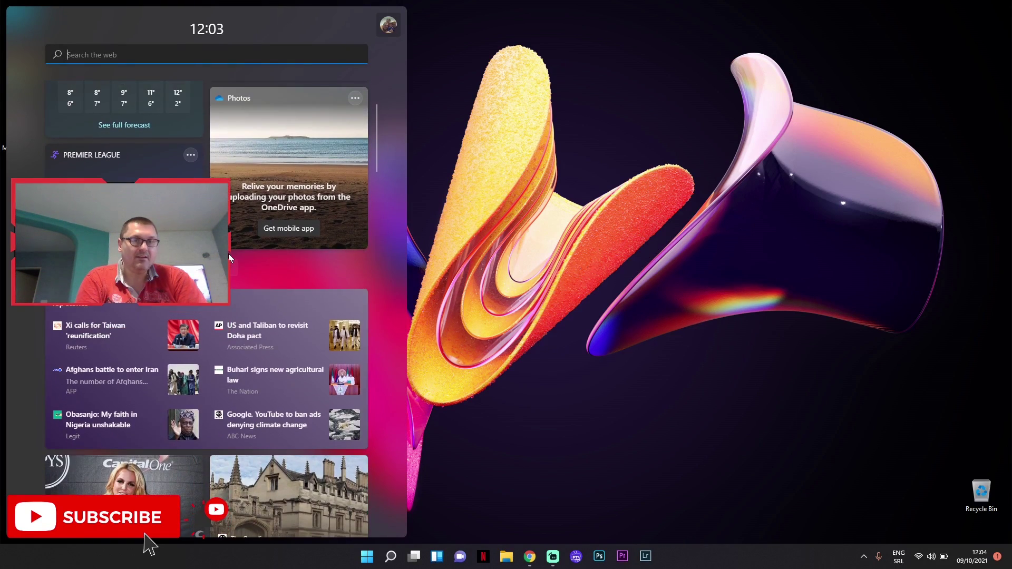
pyautogui.scroll(3, 229, 254)
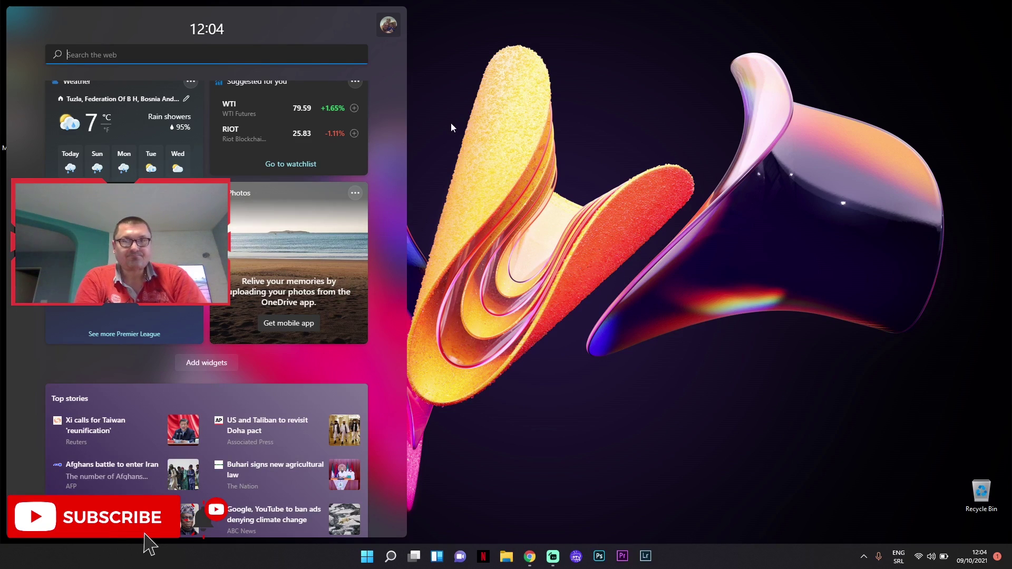
pyautogui.click(457, 138)
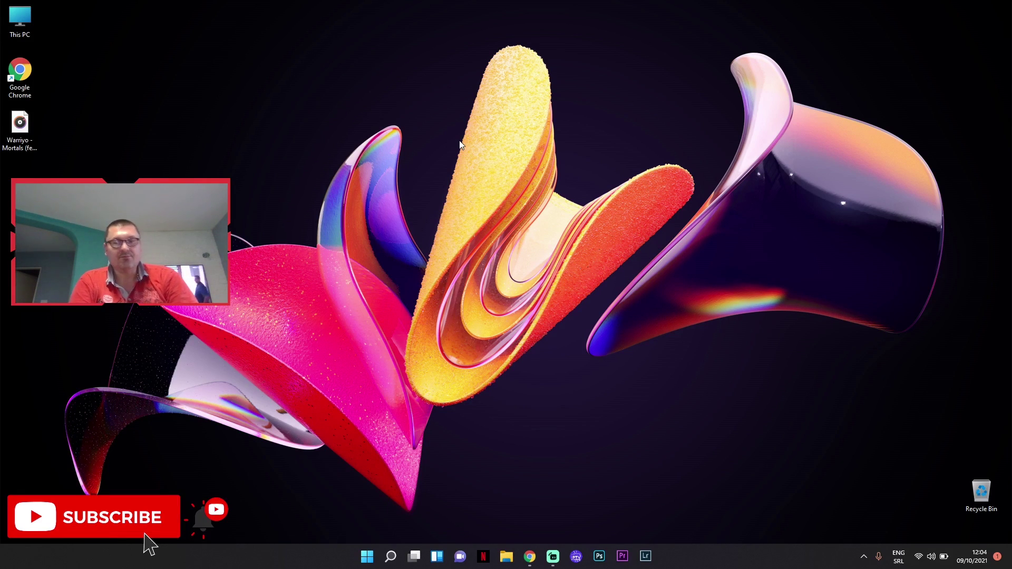
# Add two new virtual desktops in Task View and remove both again
pyautogui.click(416, 556)
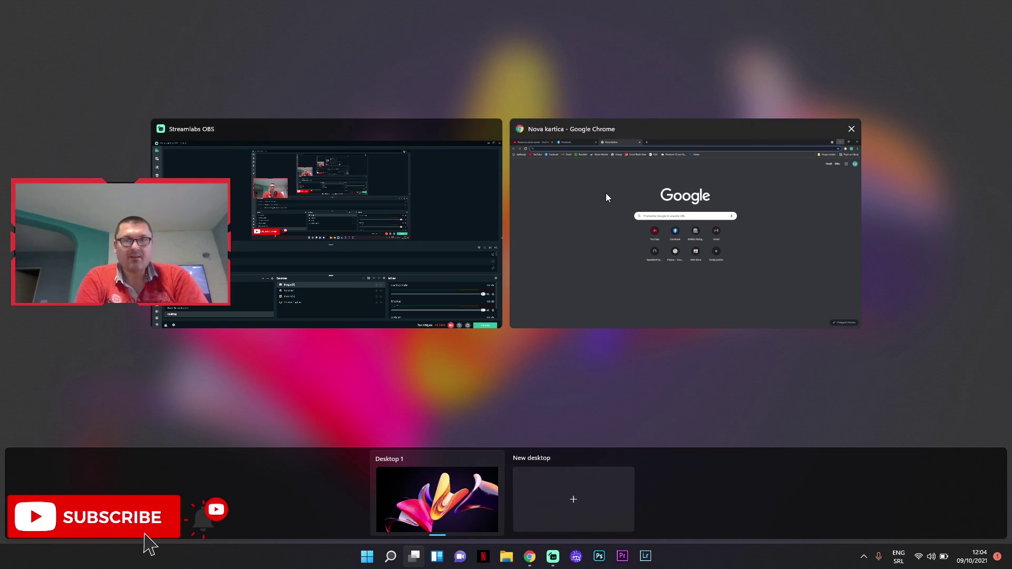
pyautogui.click(574, 495)
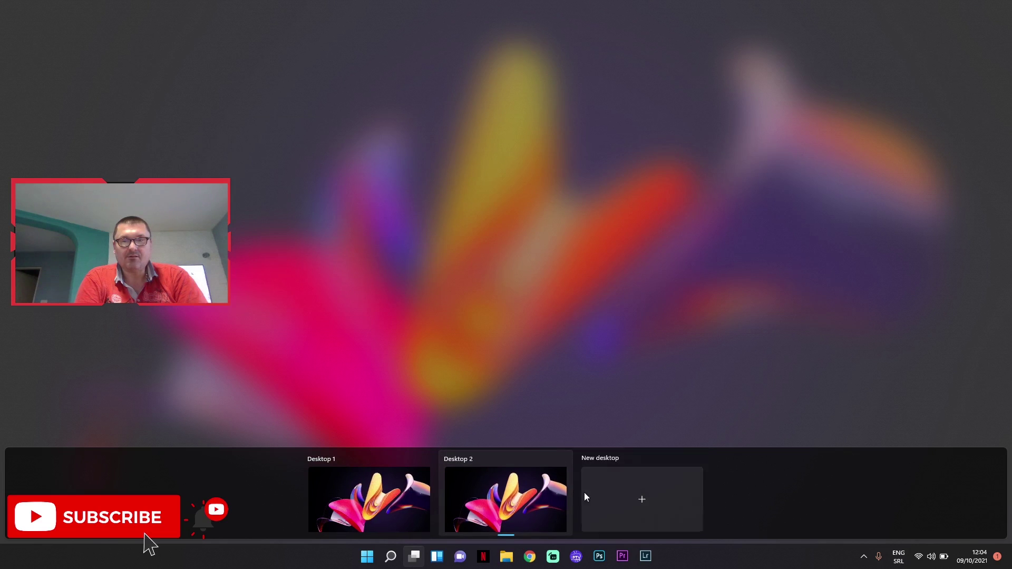
pyautogui.click(585, 497)
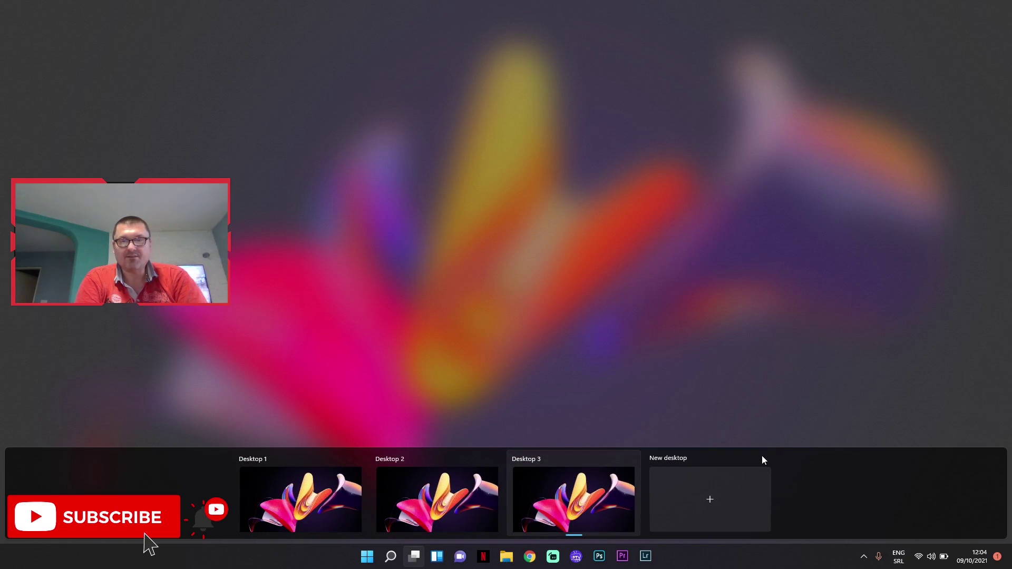
pyautogui.click(628, 458)
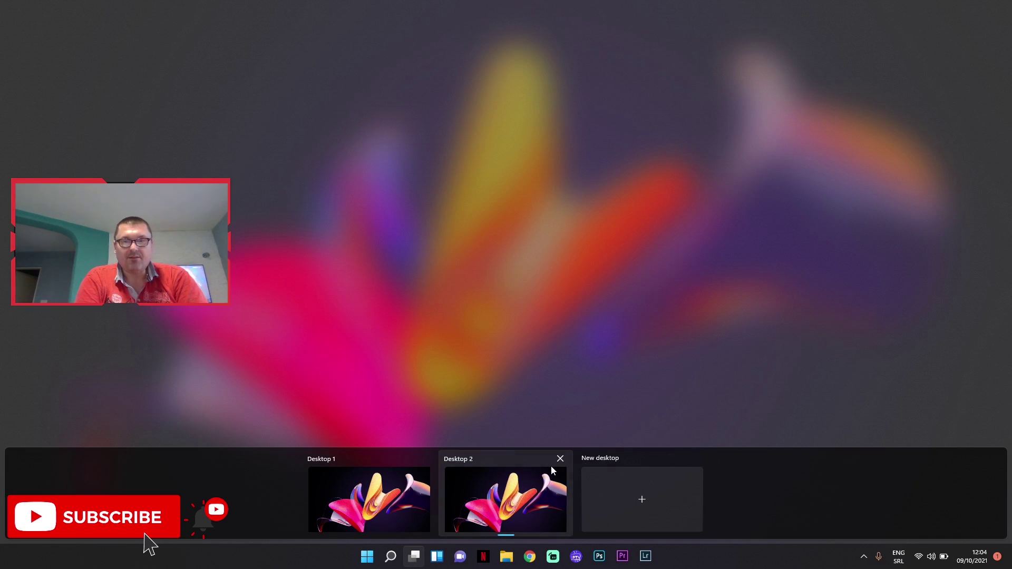
pyautogui.click(560, 459)
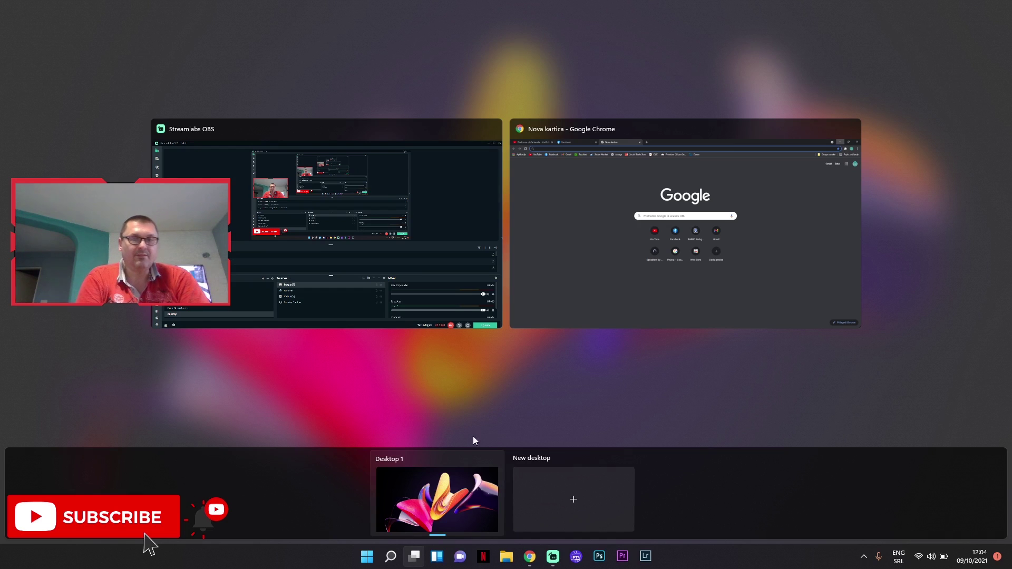
# Switch to the Google Chrome window and then to Streamlabs OBS through Task View
pyautogui.click(583, 299)
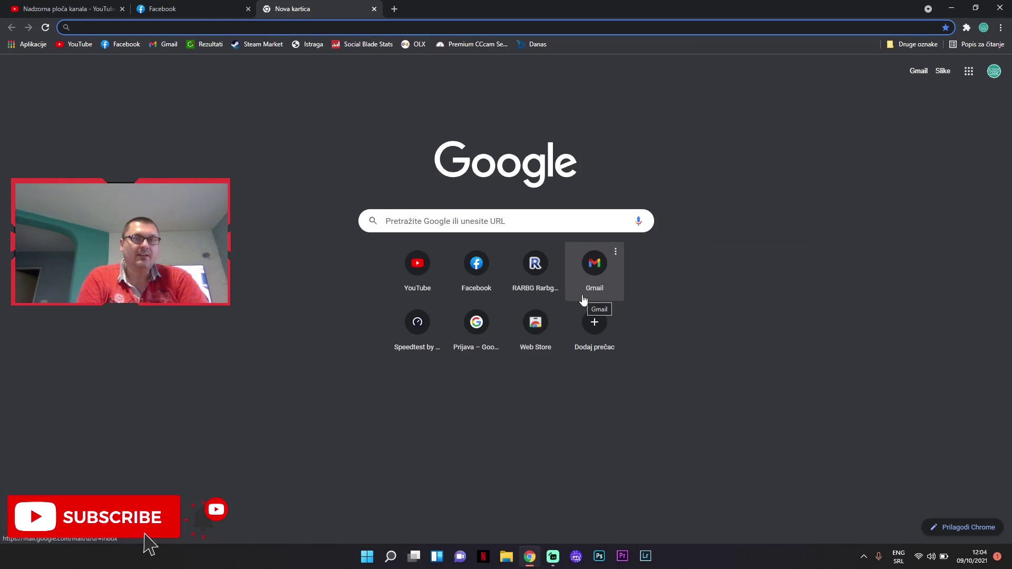
pyautogui.click(413, 557)
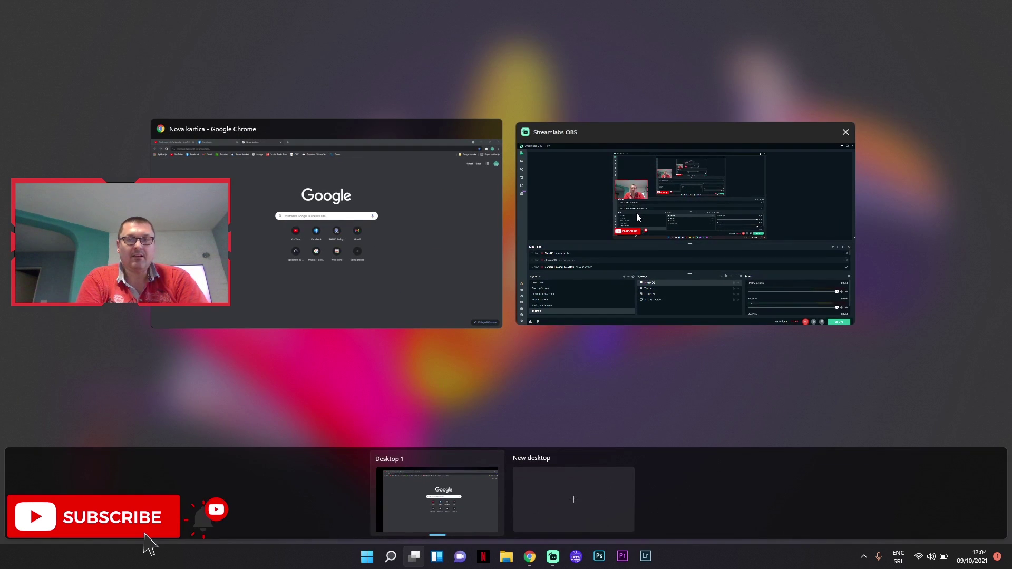
pyautogui.click(637, 212)
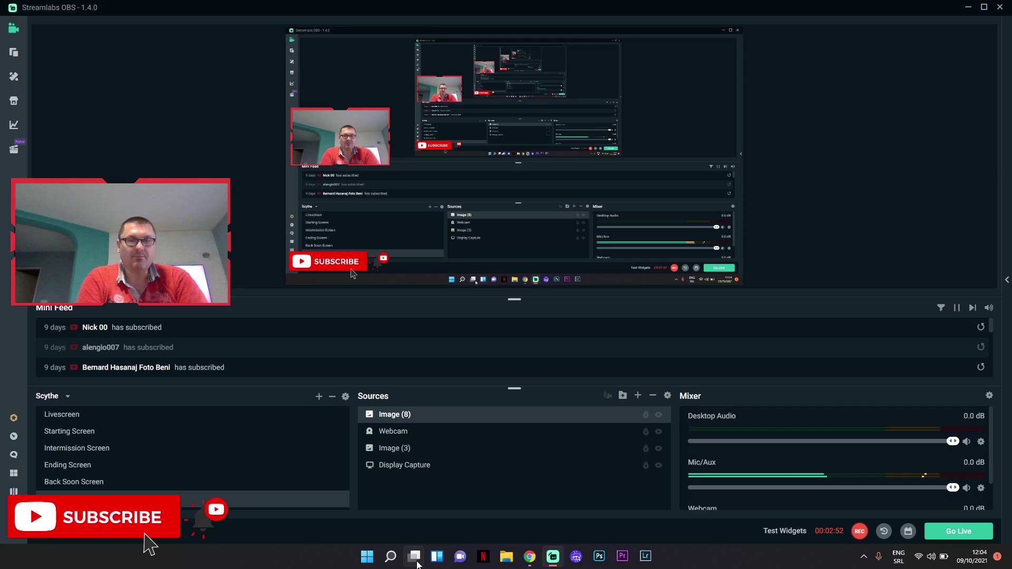
# Close the Google Chrome window and minimize Streamlabs OBS to clear the desktop
pyautogui.hotkey('alt', 'Tab')
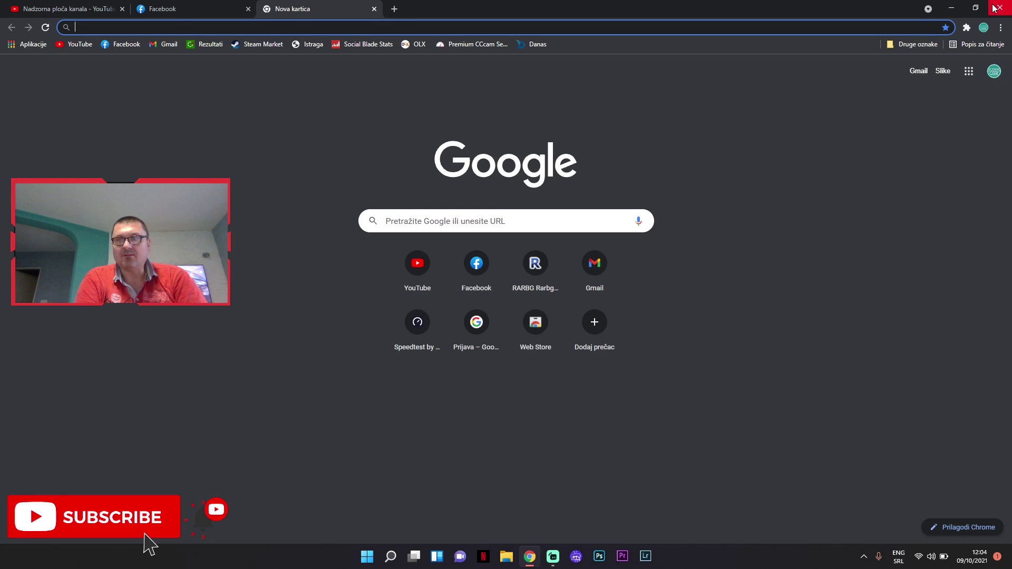
pyautogui.click(993, 8)
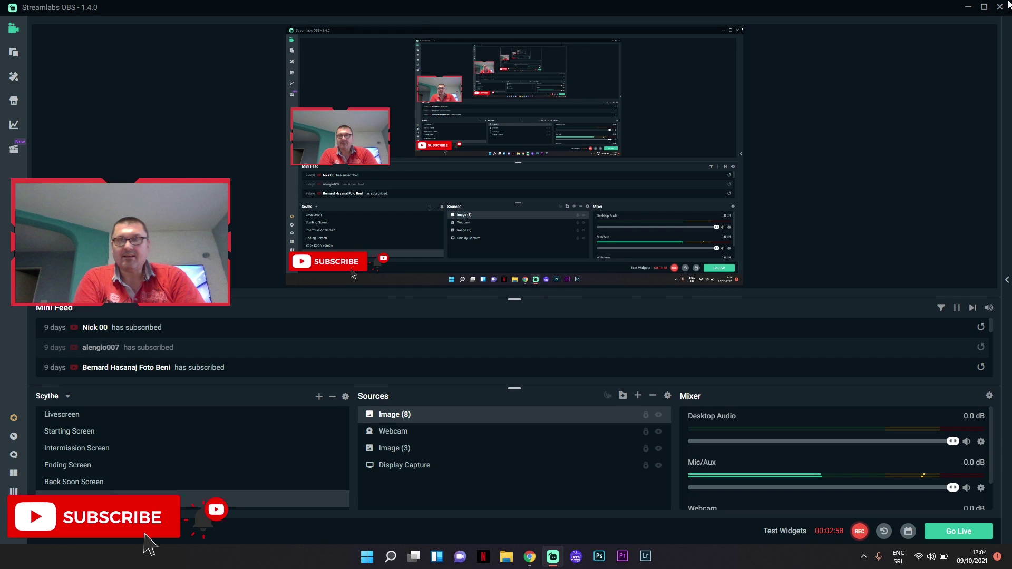
pyautogui.click(970, 7)
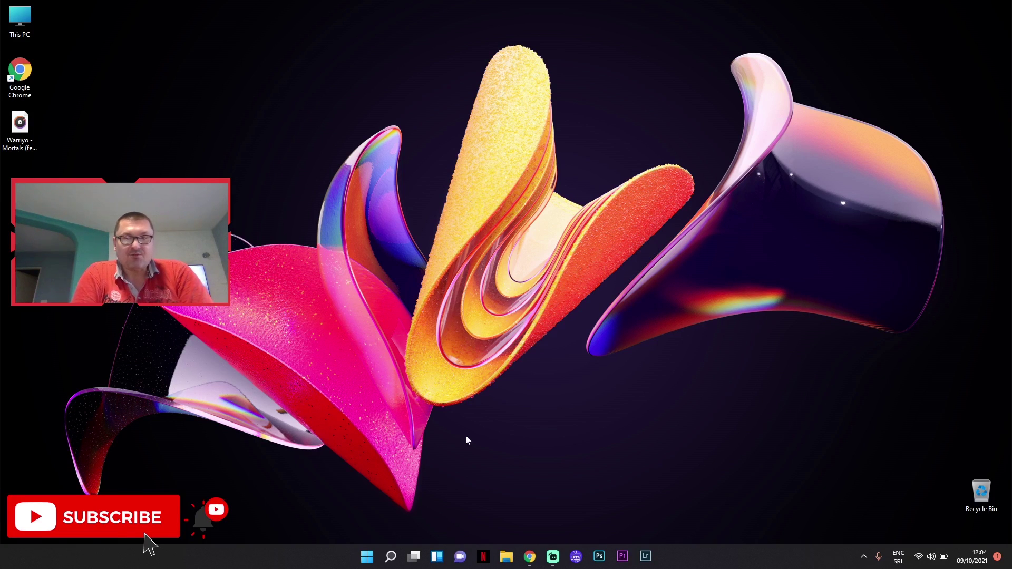
# Browse the Downloads, Documents and Pictures folders in File Explorer and return to Quick access
pyautogui.click(505, 558)
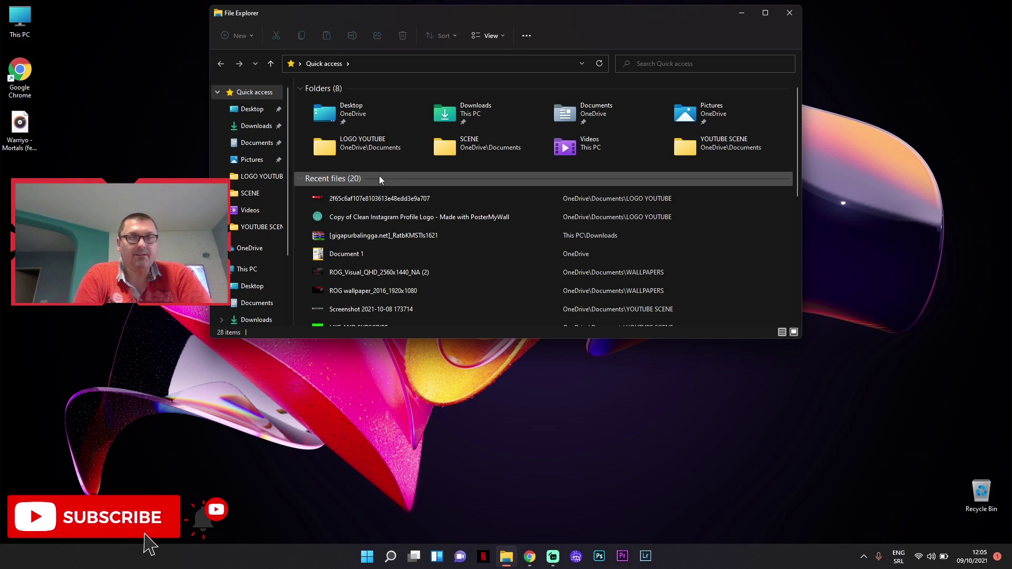
pyautogui.click(256, 126)
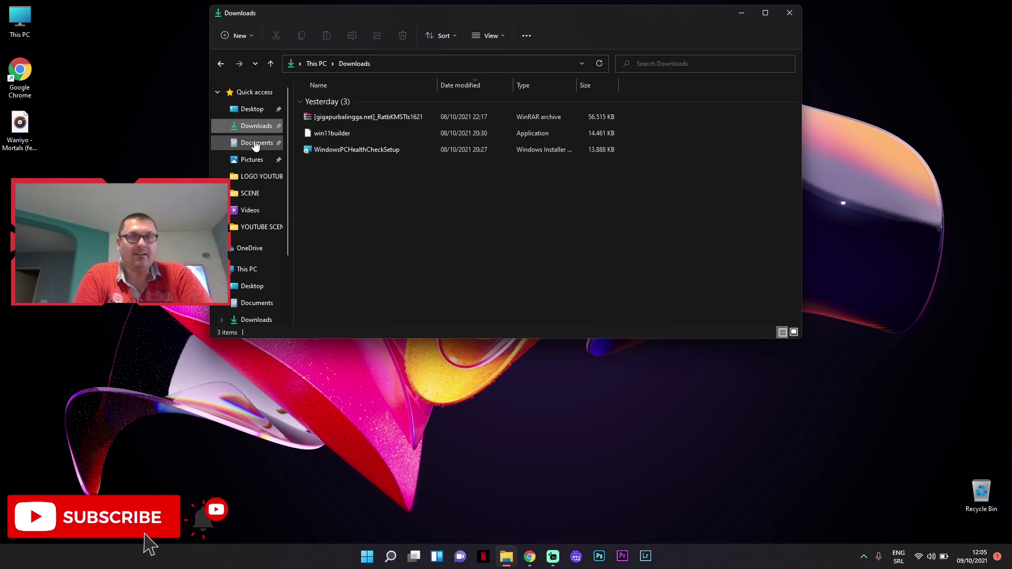
pyautogui.click(255, 145)
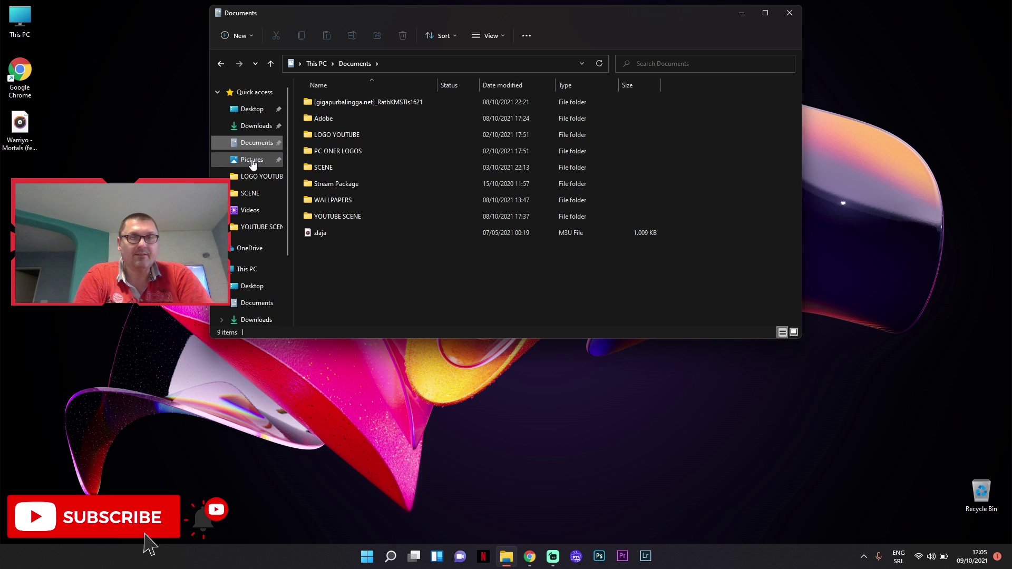
pyautogui.click(253, 161)
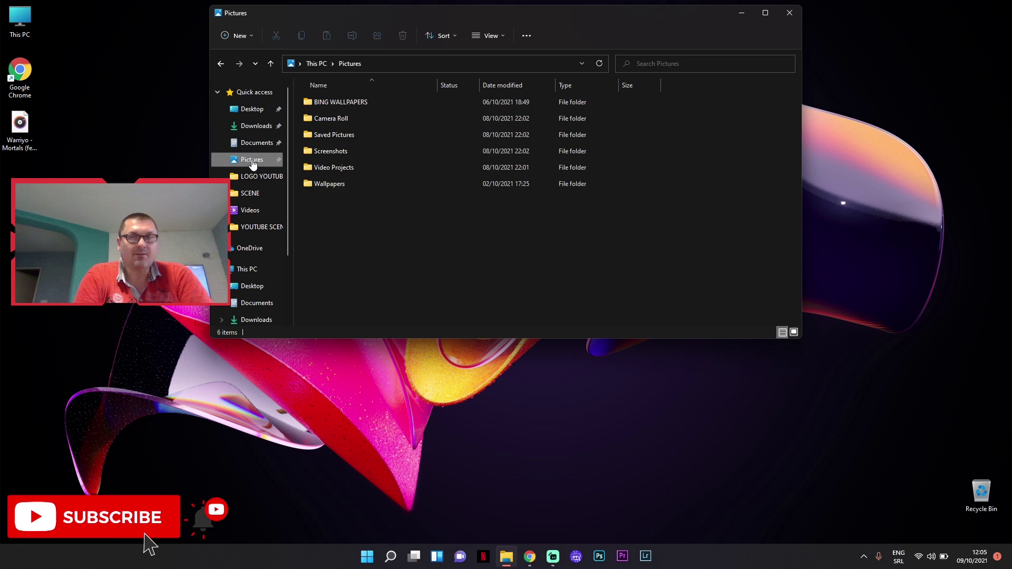
pyautogui.click(216, 64)
pyautogui.click(216, 64)
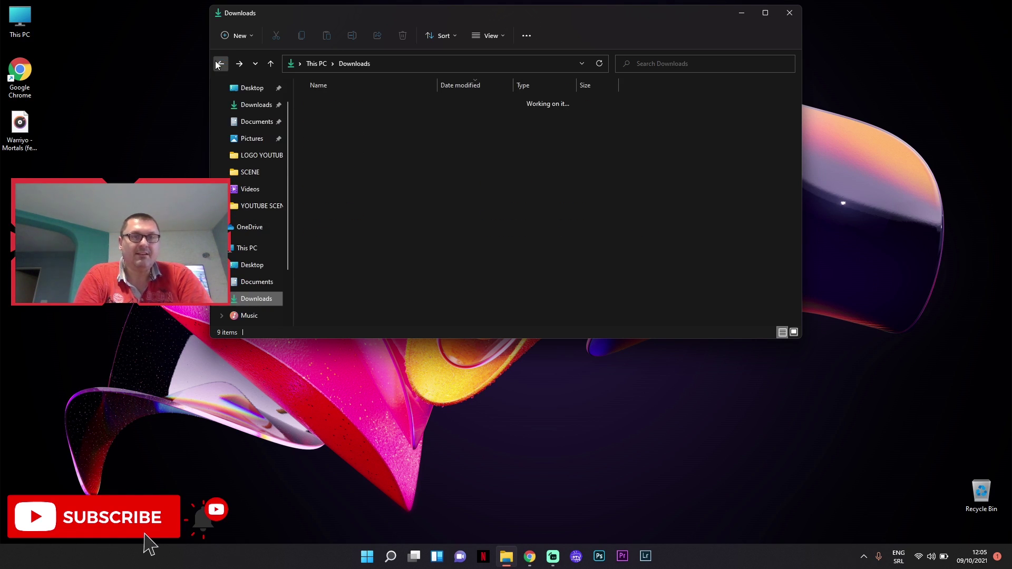
pyautogui.click(217, 64)
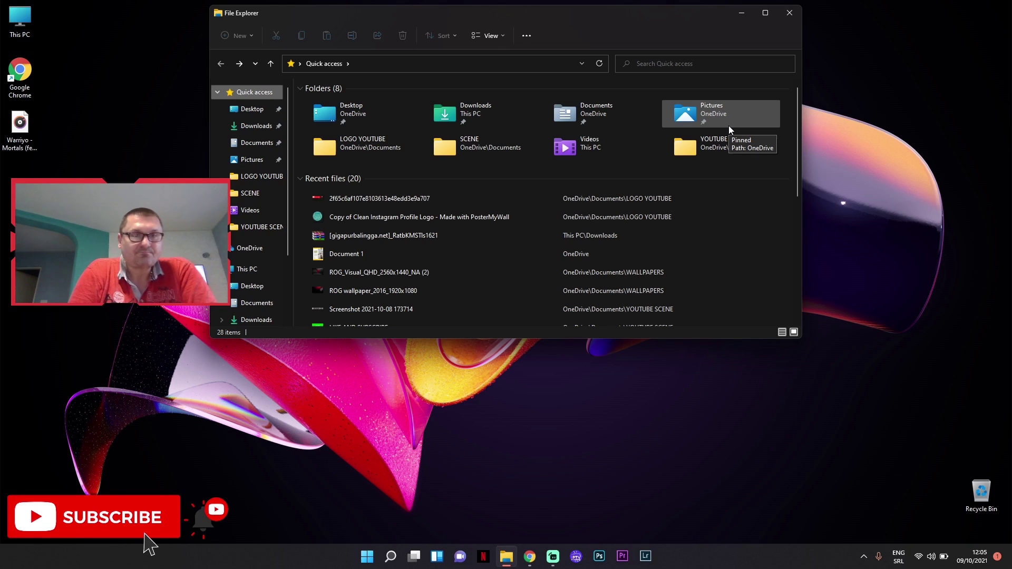
# Examine the desktop's context options, including the expanded classic list, and dismiss them
pyautogui.rightClick(756, 413)
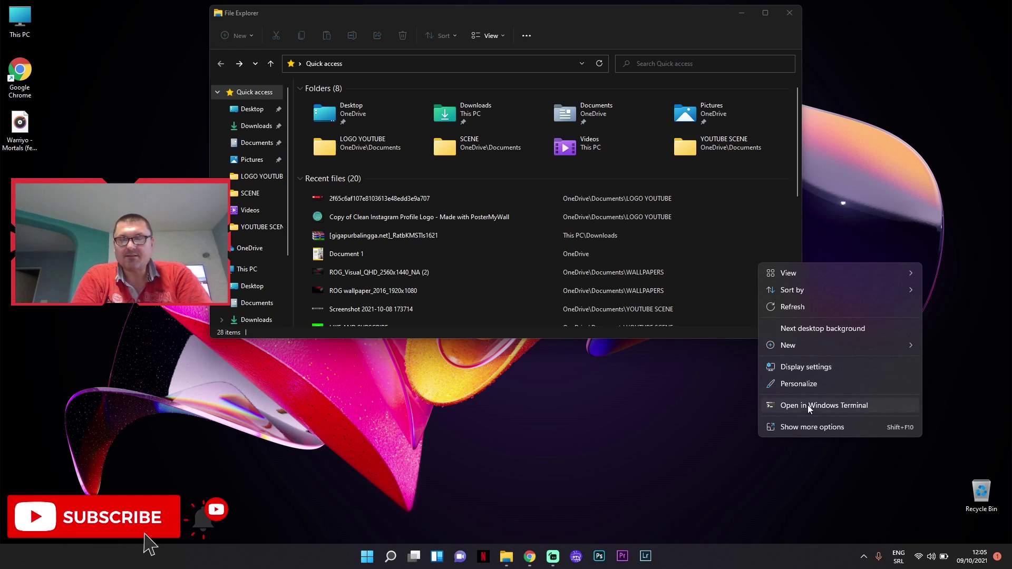
pyautogui.click(818, 426)
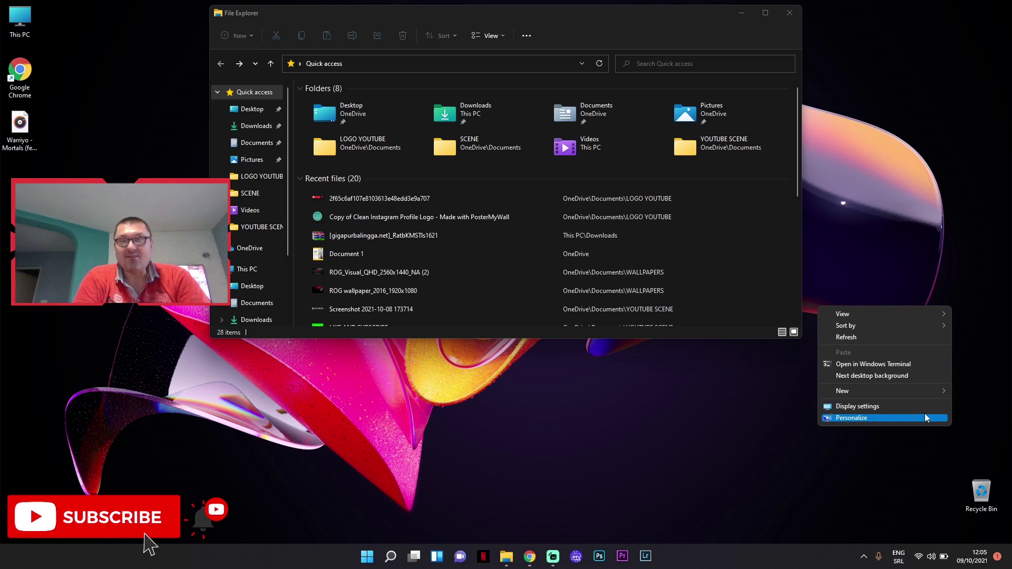
pyautogui.click(902, 280)
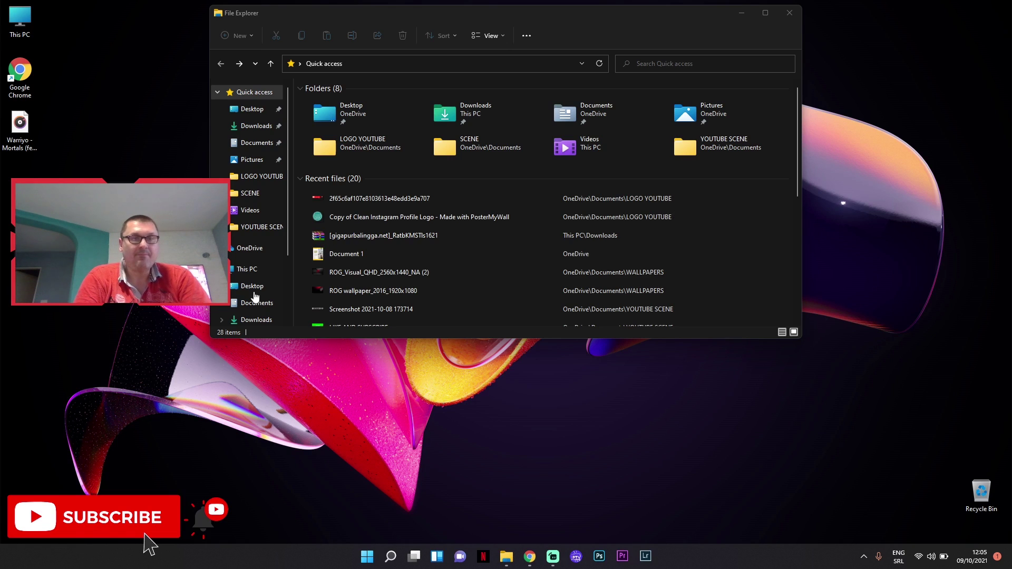
pyautogui.click(249, 212)
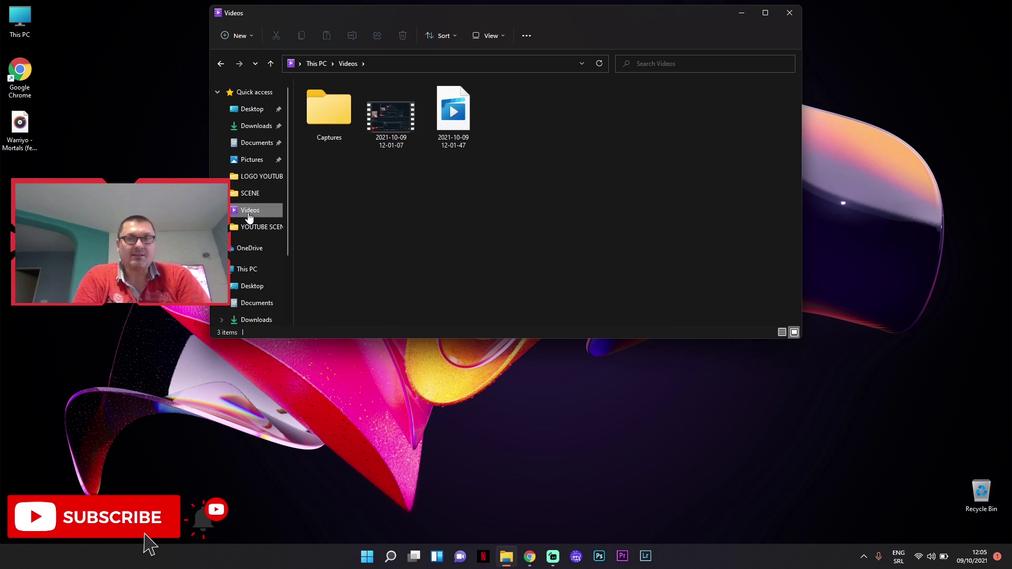
pyautogui.rightClick(378, 128)
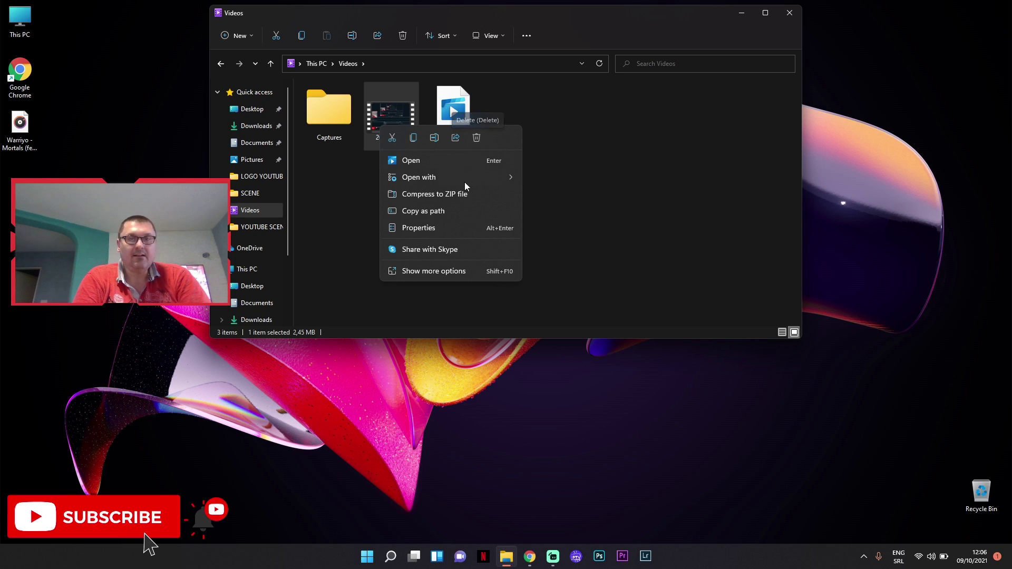
pyautogui.click(473, 272)
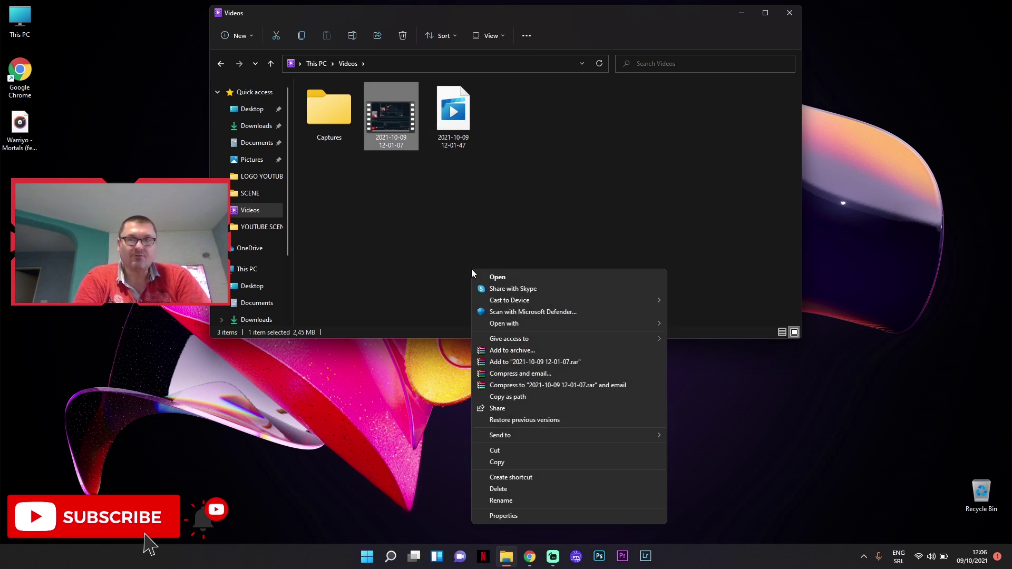
pyautogui.click(510, 488)
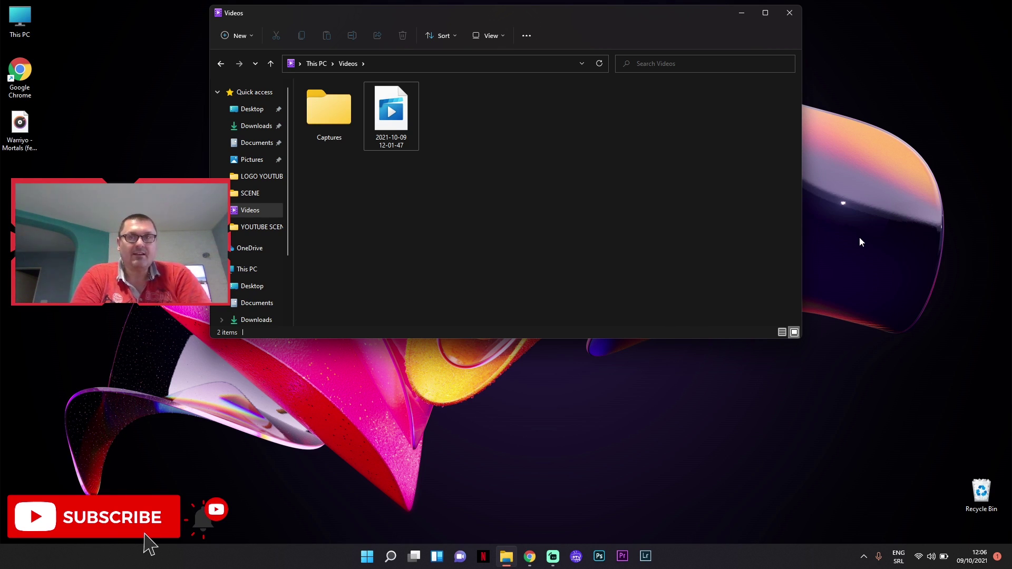
pyautogui.click(789, 13)
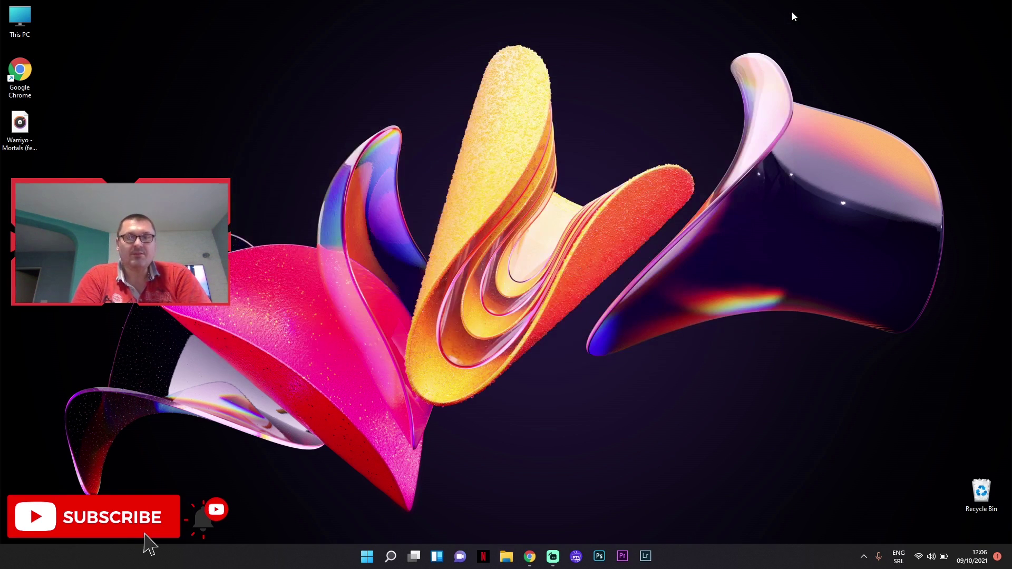
# Open the Settings app and go to the Themes page under Personalization
pyautogui.click(367, 556)
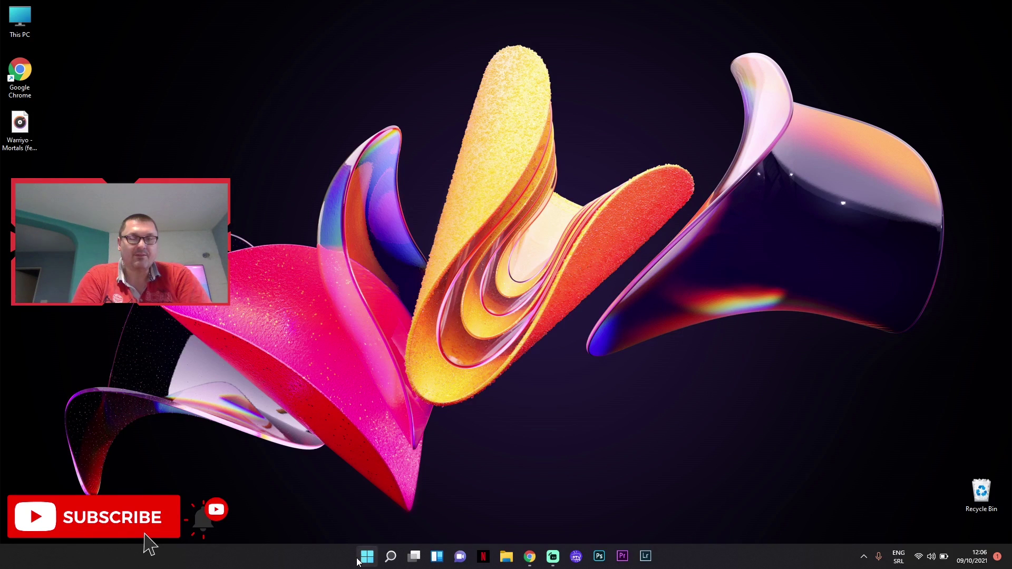
pyautogui.click(633, 257)
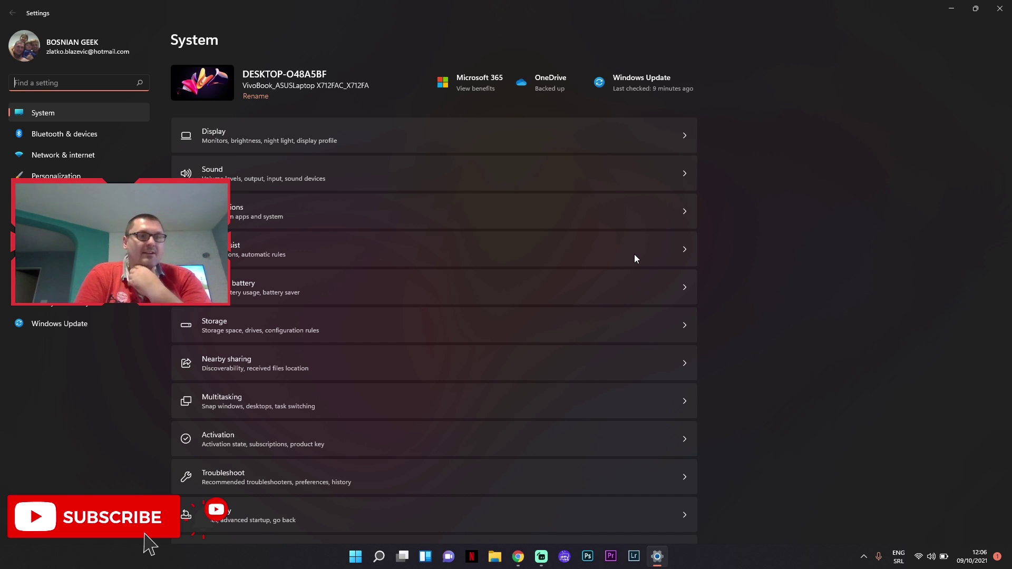
pyautogui.click(56, 176)
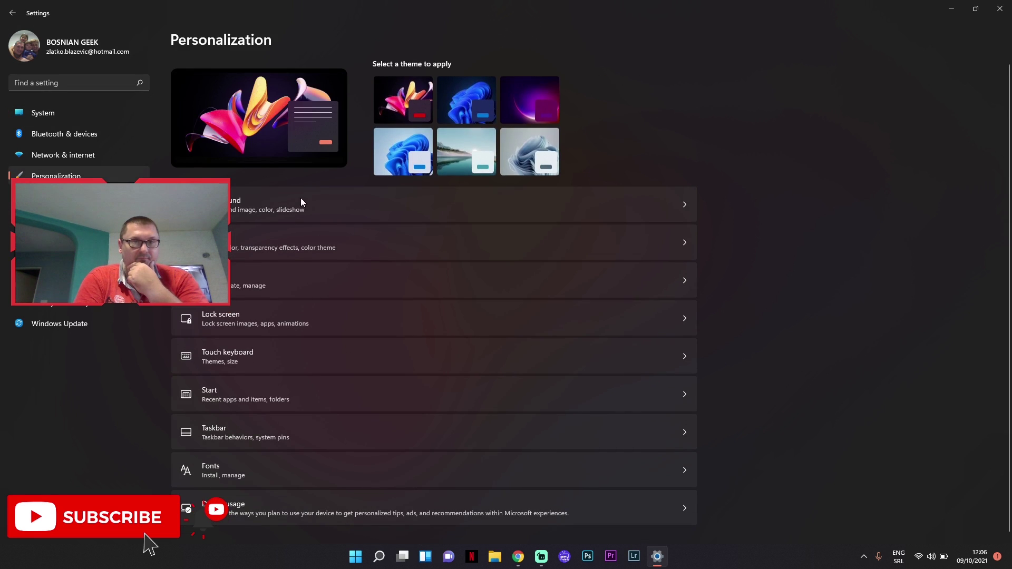
pyautogui.click(396, 286)
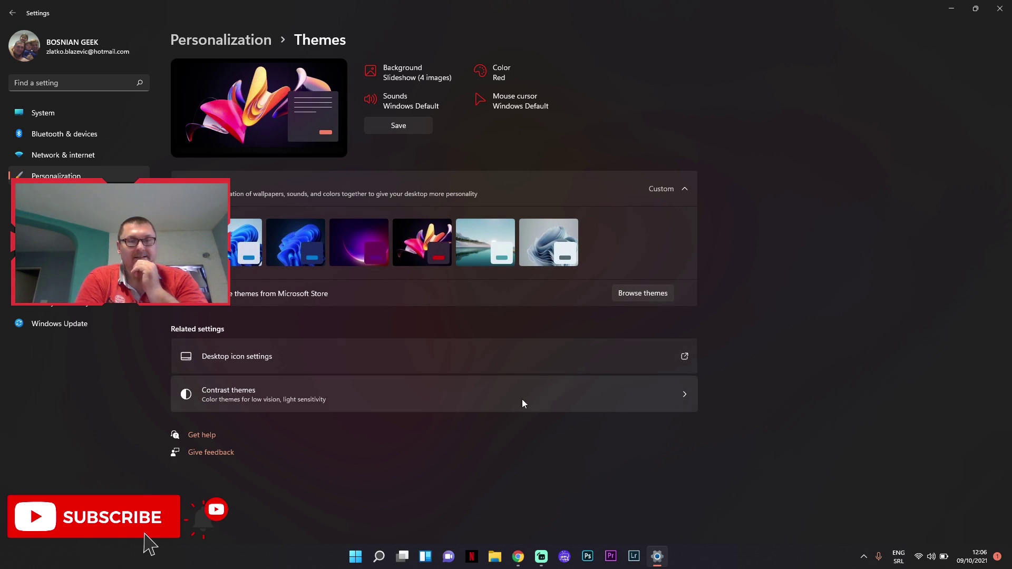
# Open the Contrast themes settings, view the editable colors of the Night sky theme, and leave the editor without saving
pyautogui.click(535, 399)
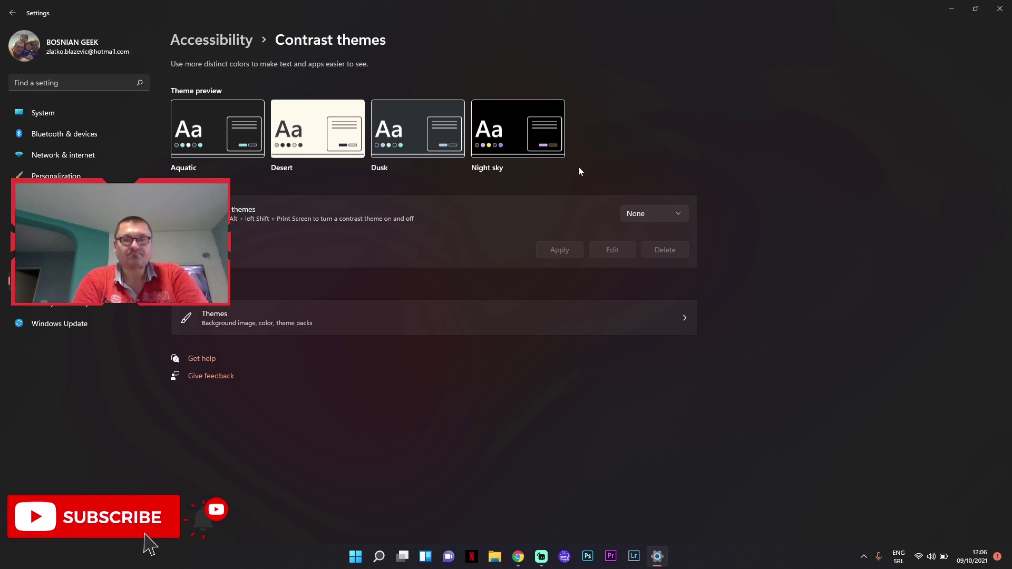
pyautogui.click(653, 212)
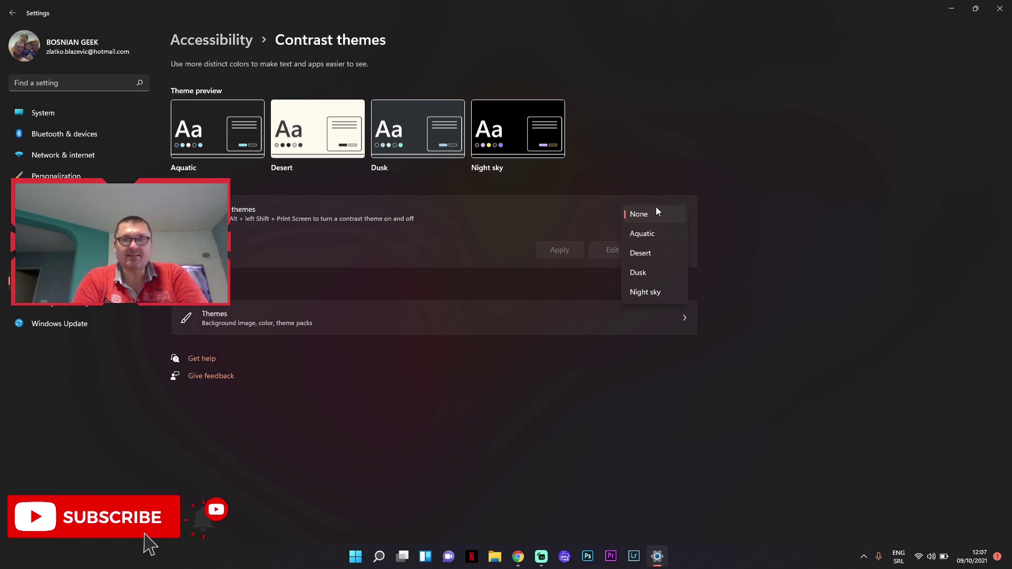
pyautogui.click(644, 294)
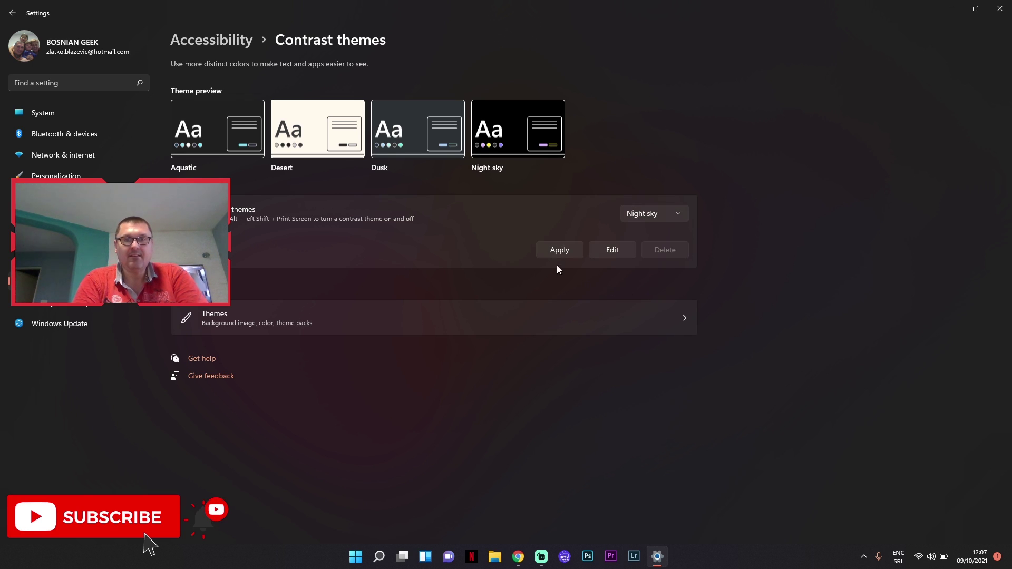
pyautogui.click(619, 252)
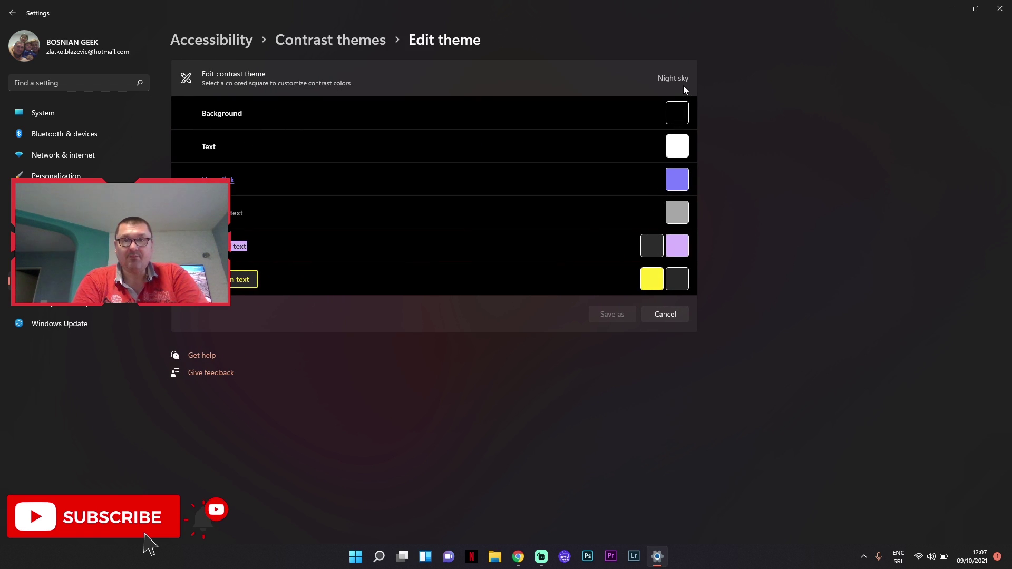
pyautogui.click(661, 316)
# Apply the Night sky contrast theme
pyautogui.click(625, 216)
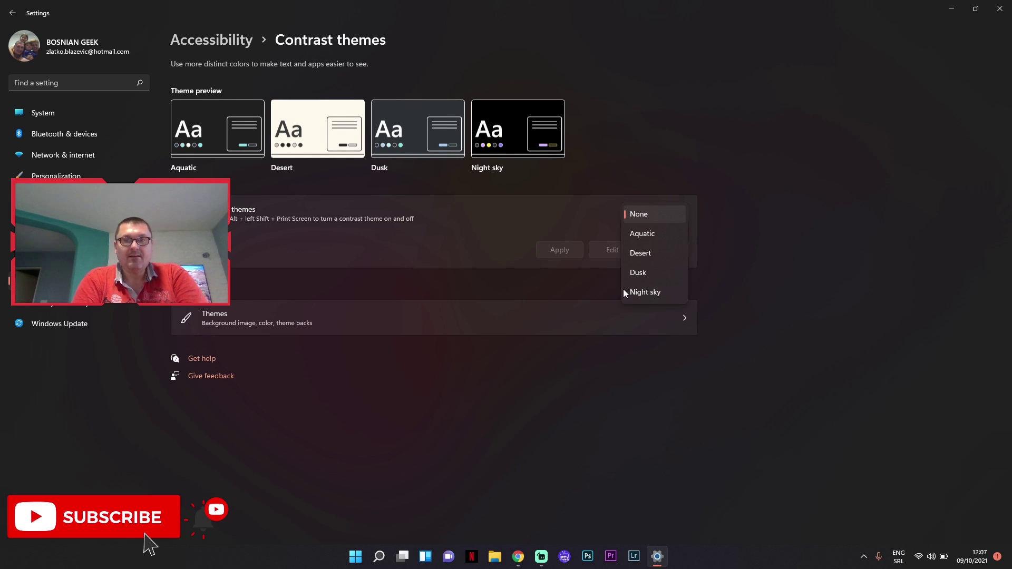
pyautogui.click(648, 291)
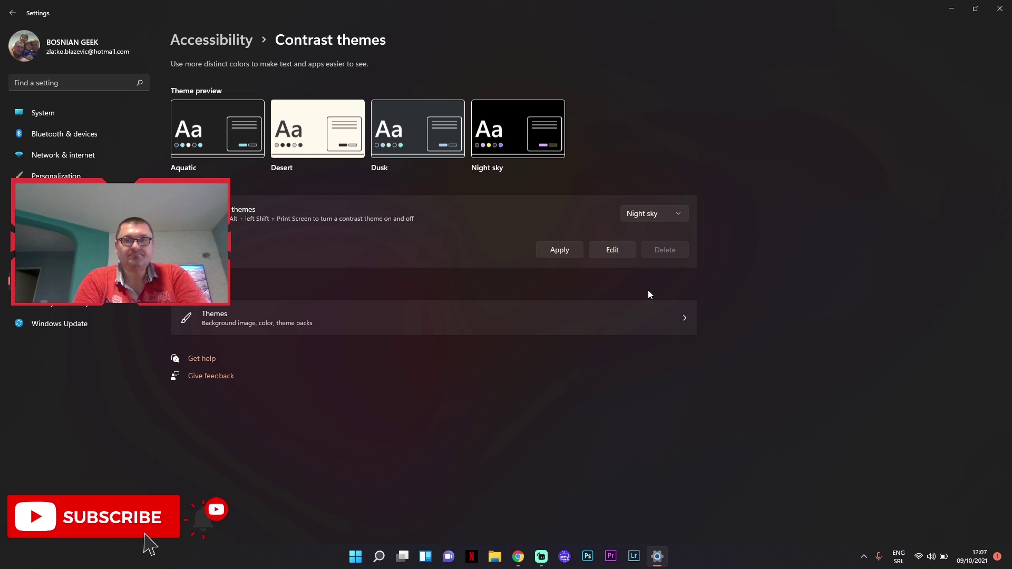
pyautogui.click(559, 250)
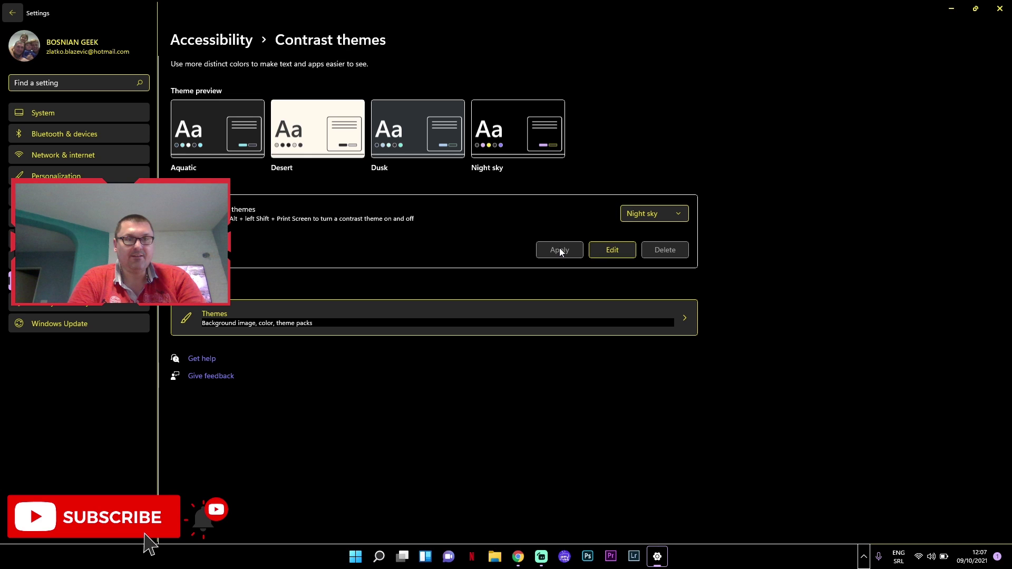
# Switch the contrast theme to Desert and apply it
pyautogui.click(658, 217)
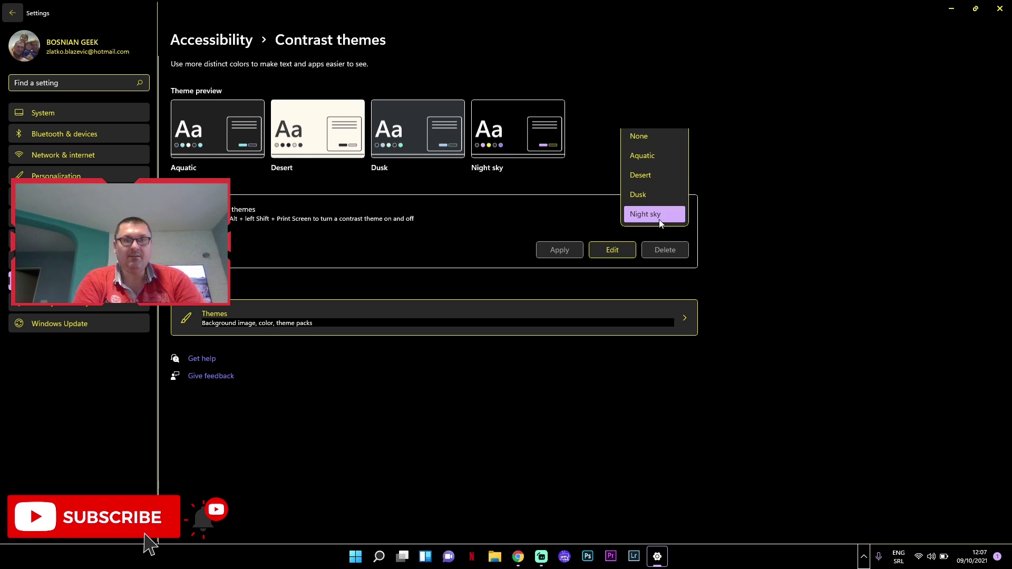
pyautogui.click(637, 179)
pyautogui.click(553, 249)
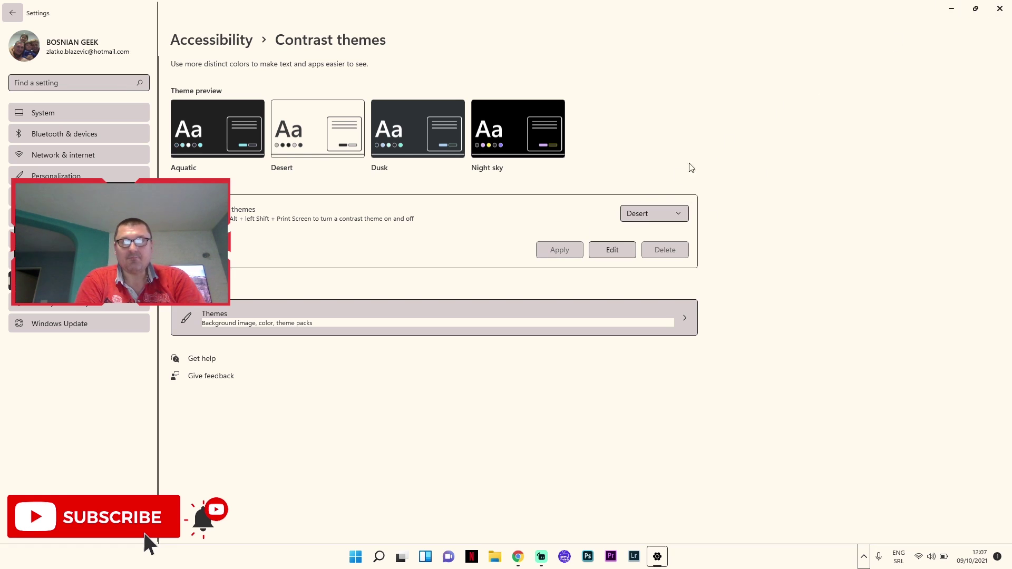
# Turn the contrast theme off by setting it to None and applying the change
pyautogui.click(653, 215)
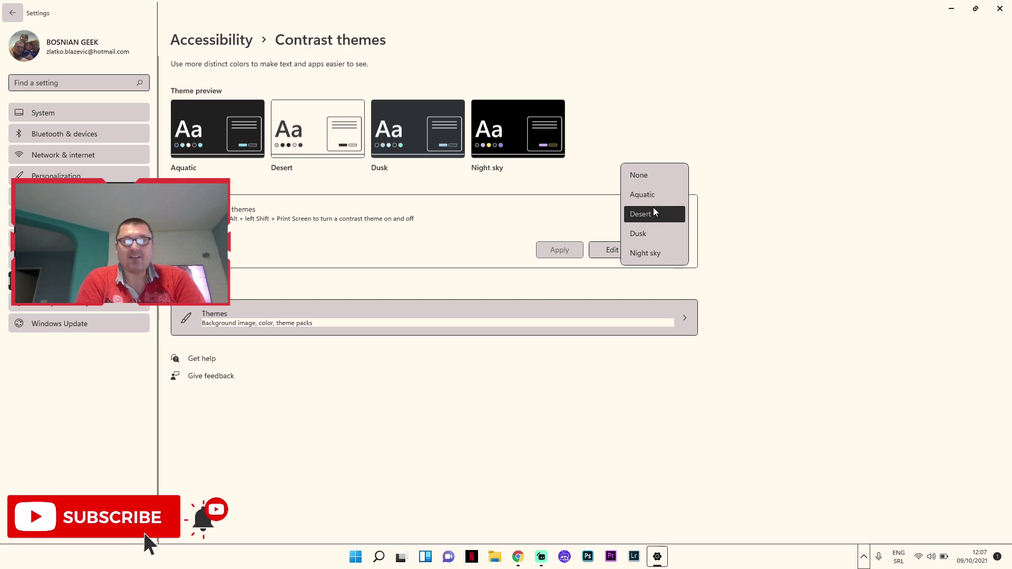
pyautogui.click(653, 180)
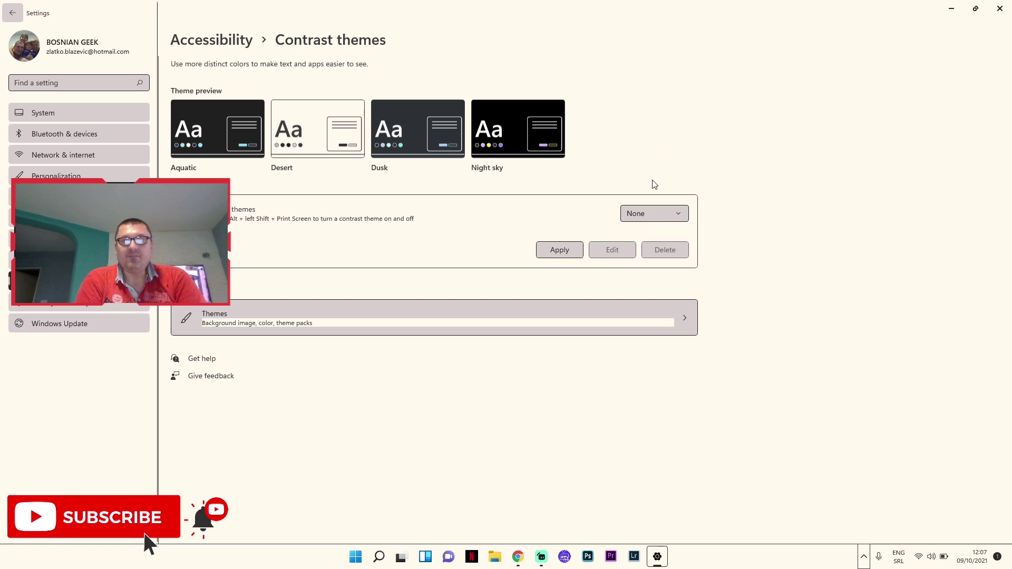
pyautogui.click(559, 249)
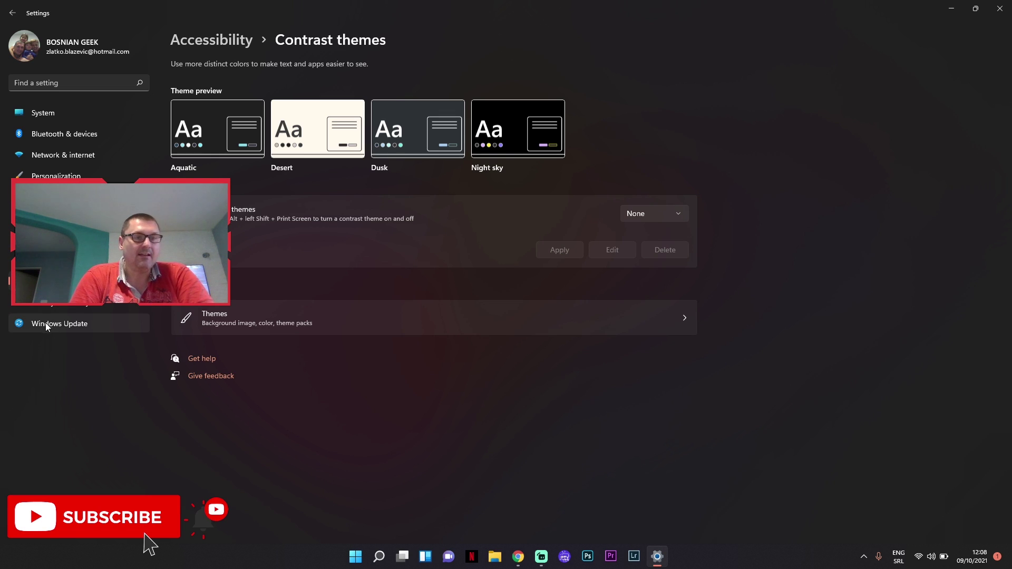
# Open Recovery through the Windows Update advanced options, try to go back to Windows 10, and close the dialog
pyautogui.click(65, 325)
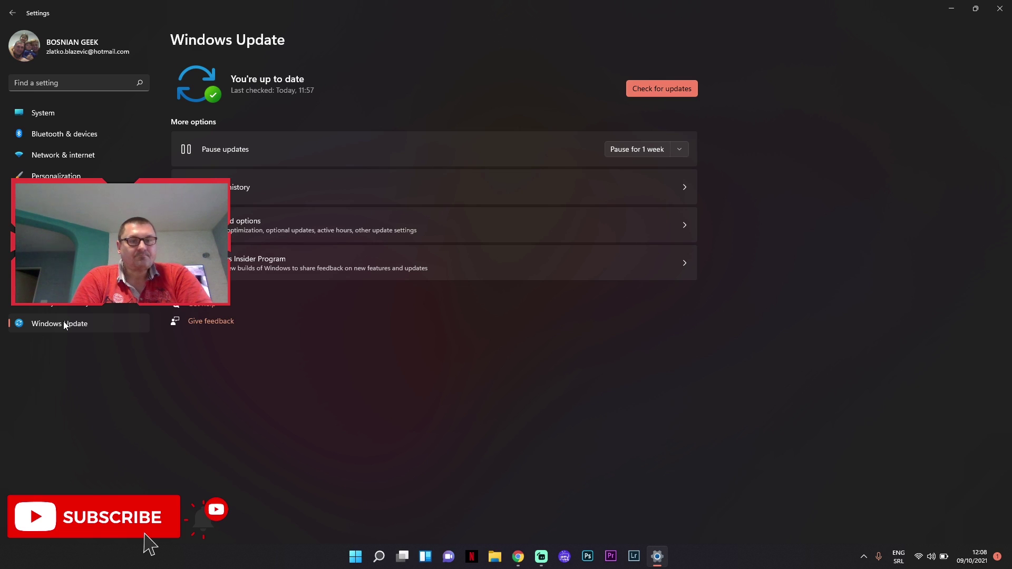
pyautogui.click(274, 227)
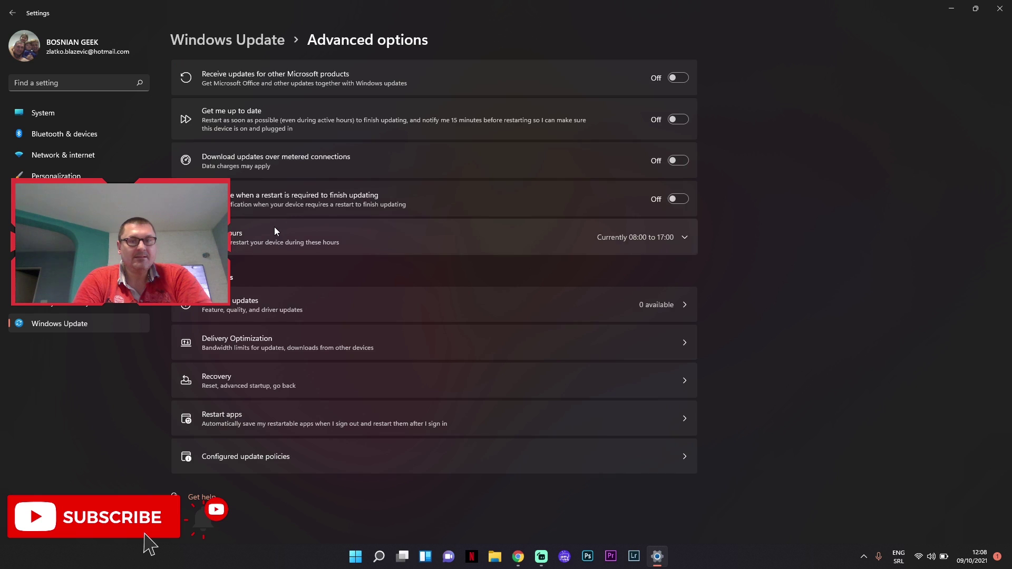
pyautogui.click(331, 390)
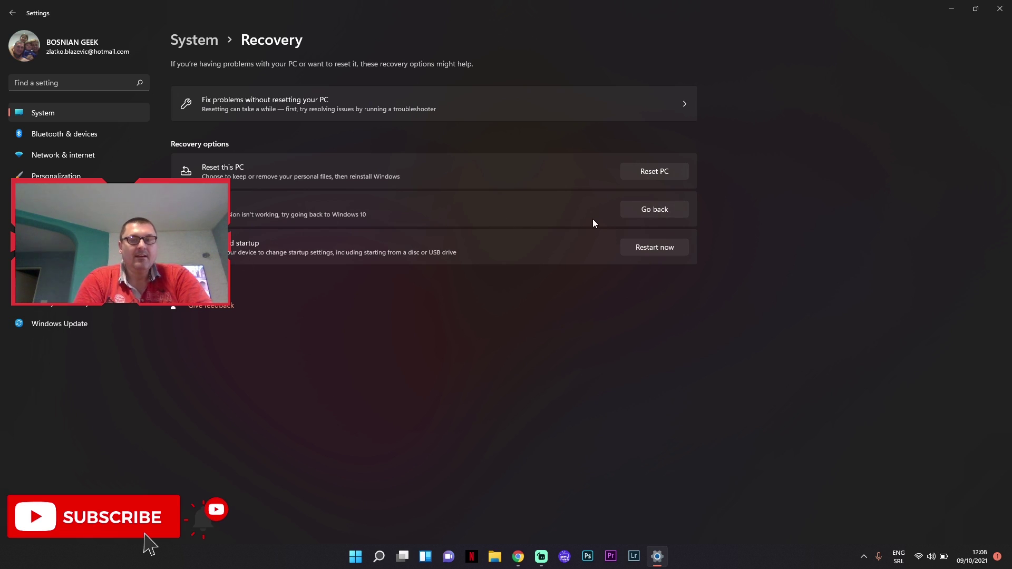
pyautogui.click(661, 210)
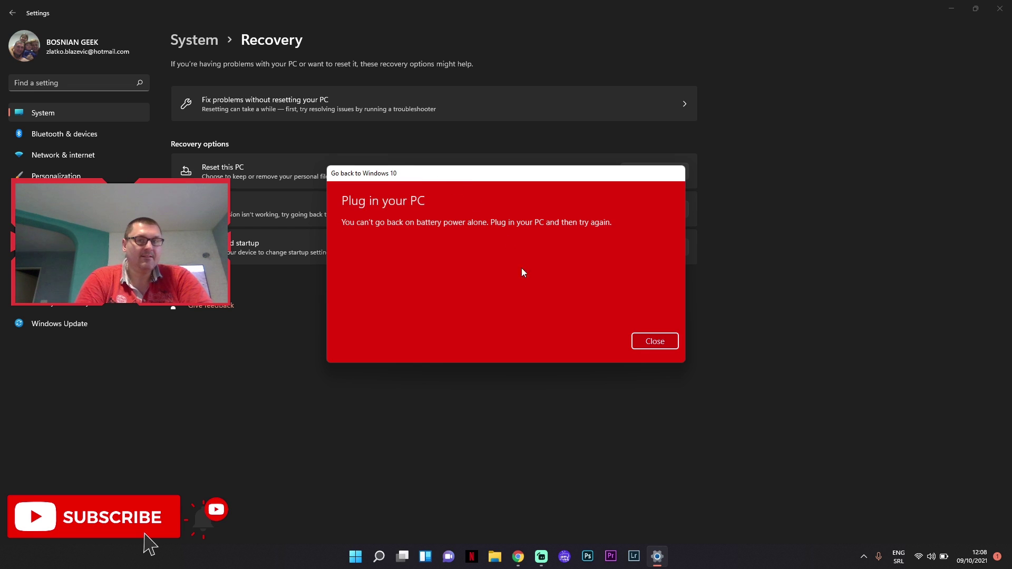
pyautogui.click(653, 340)
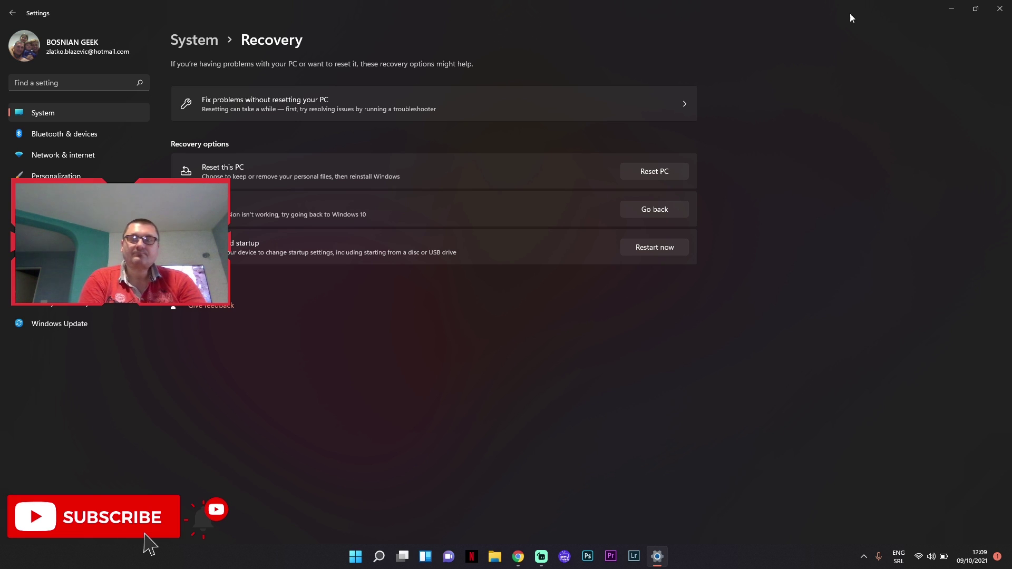
pyautogui.click(953, 9)
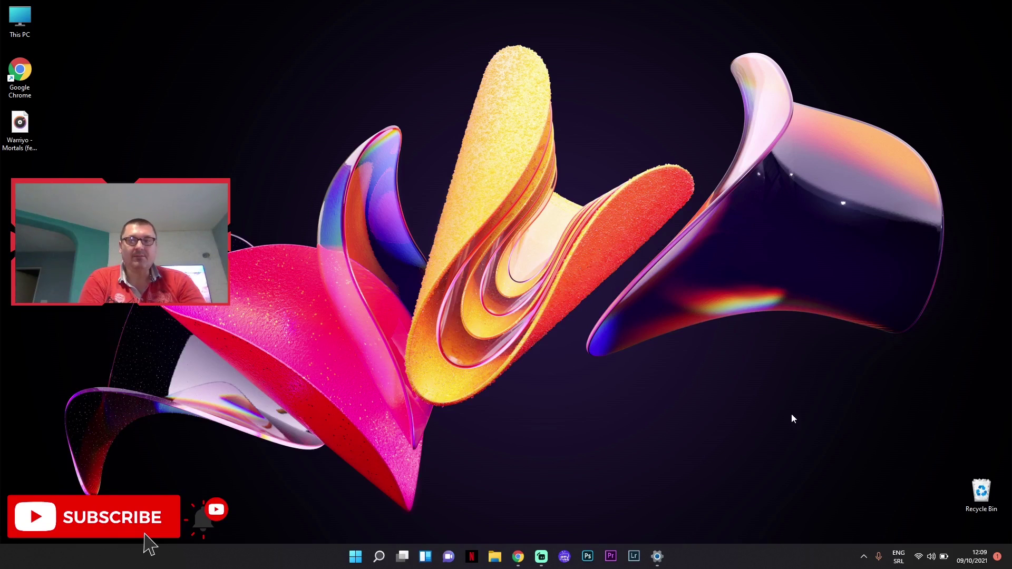
pyautogui.rightClick(973, 489)
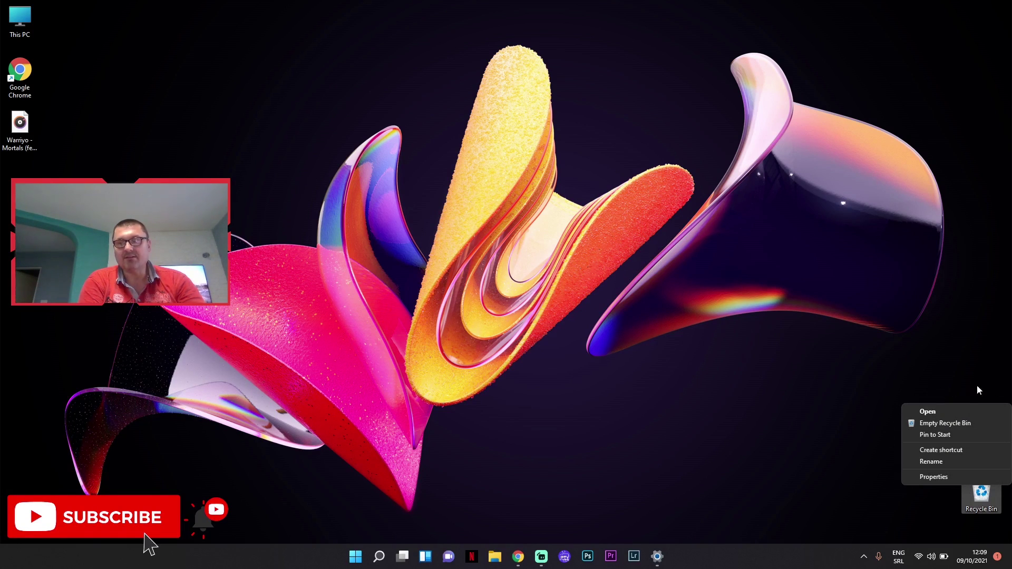
pyautogui.click(940, 424)
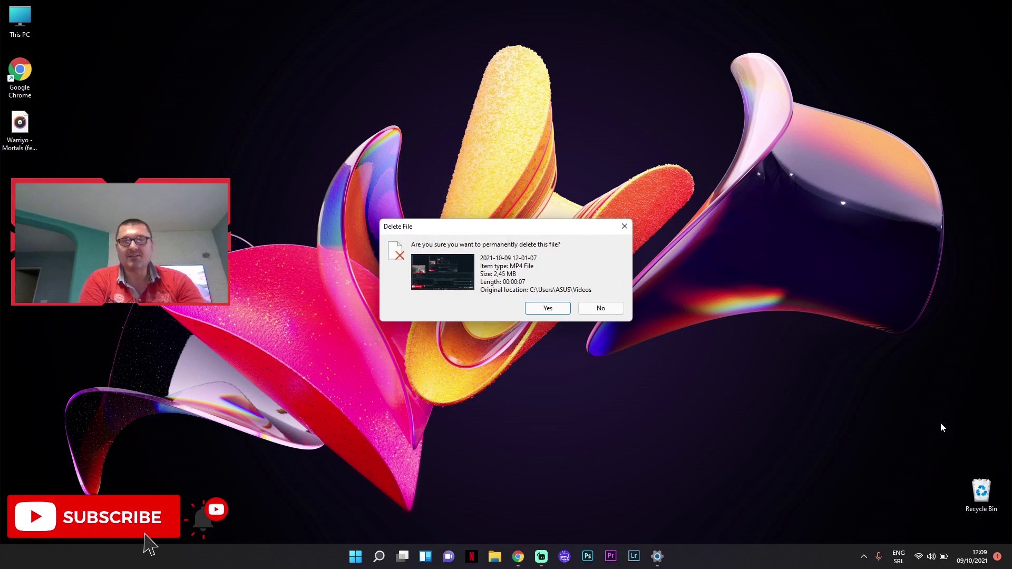
pyautogui.click(547, 309)
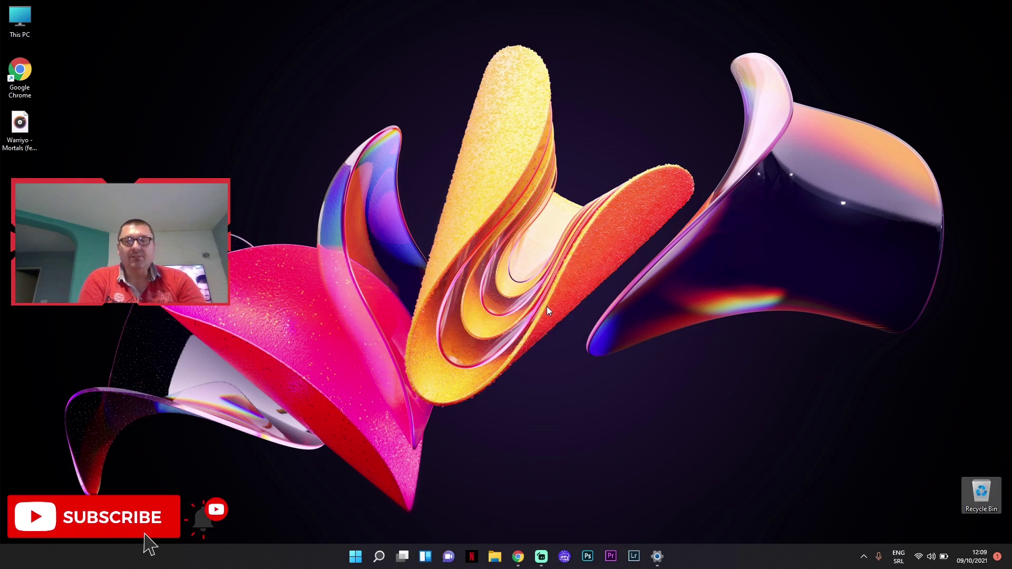